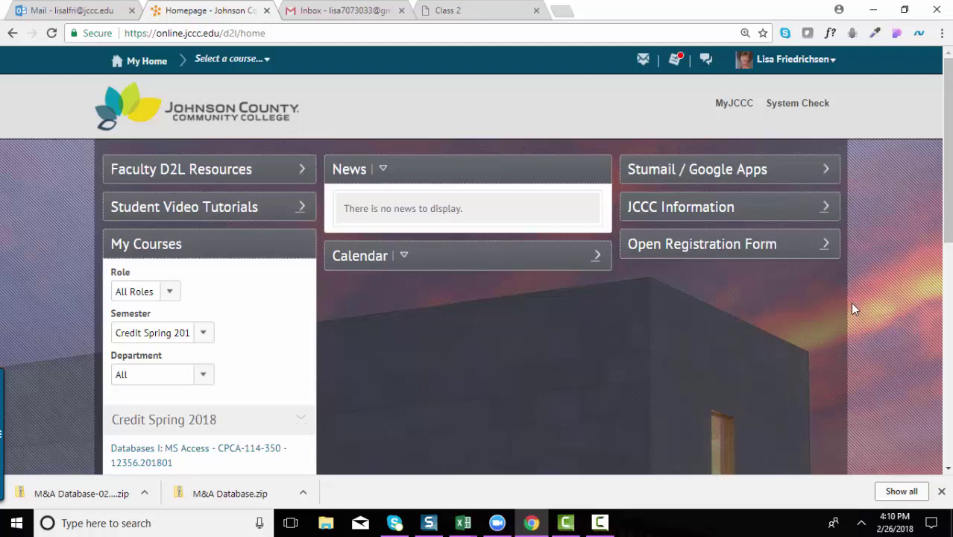
Open the CPCA-114-351 course from My Courses and go to its Content's Data Files module.
scroll(855, 312, "down", 2)
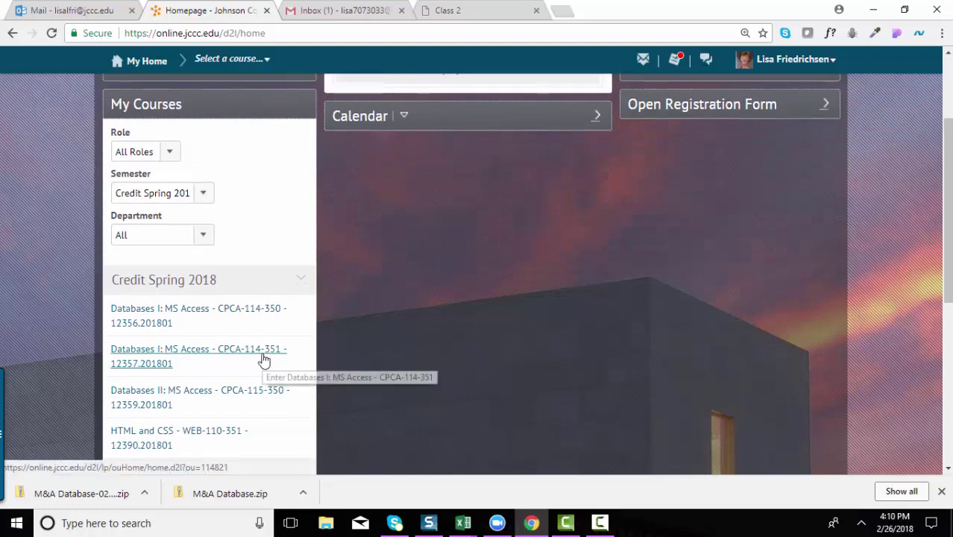
left_click(263, 361)
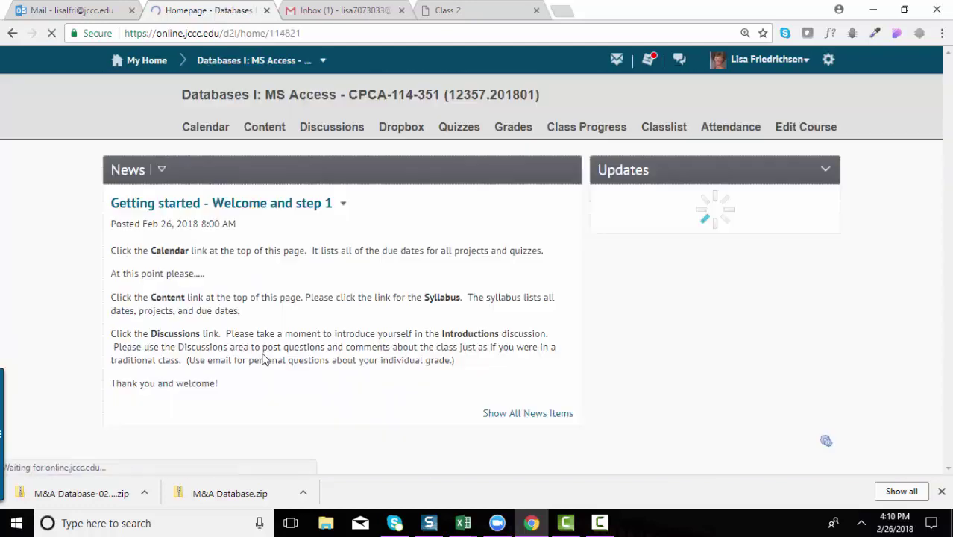
left_click(267, 130)
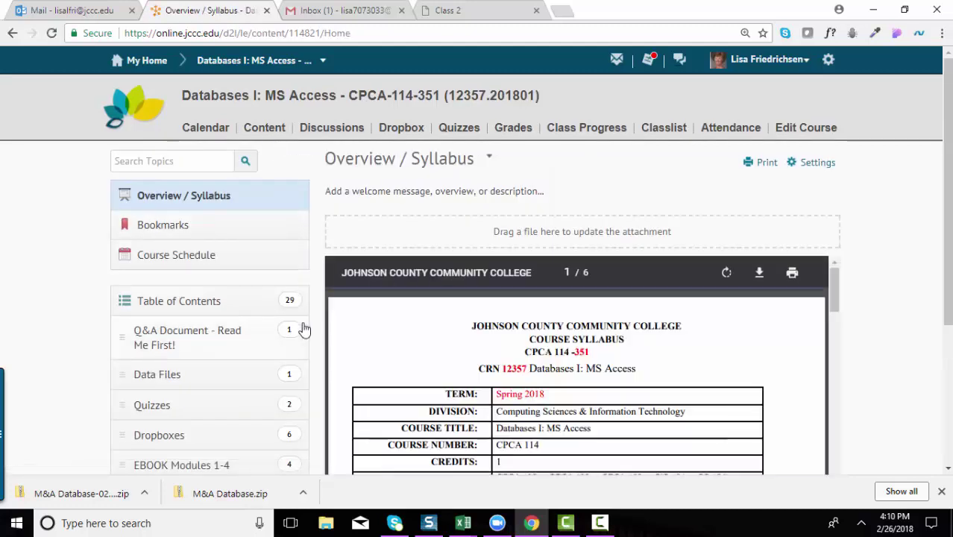
scroll(287, 328, "down", 1)
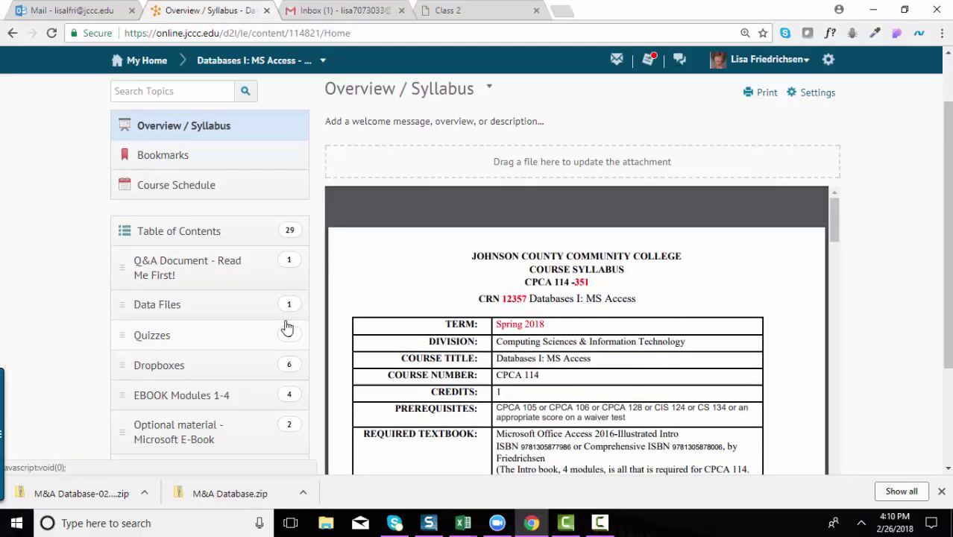
left_click(255, 313)
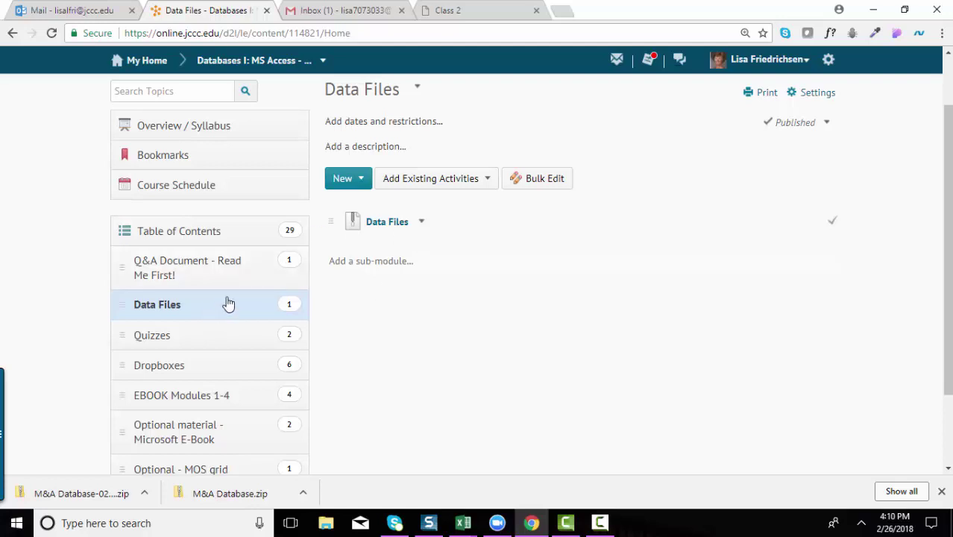
left_click(422, 223)
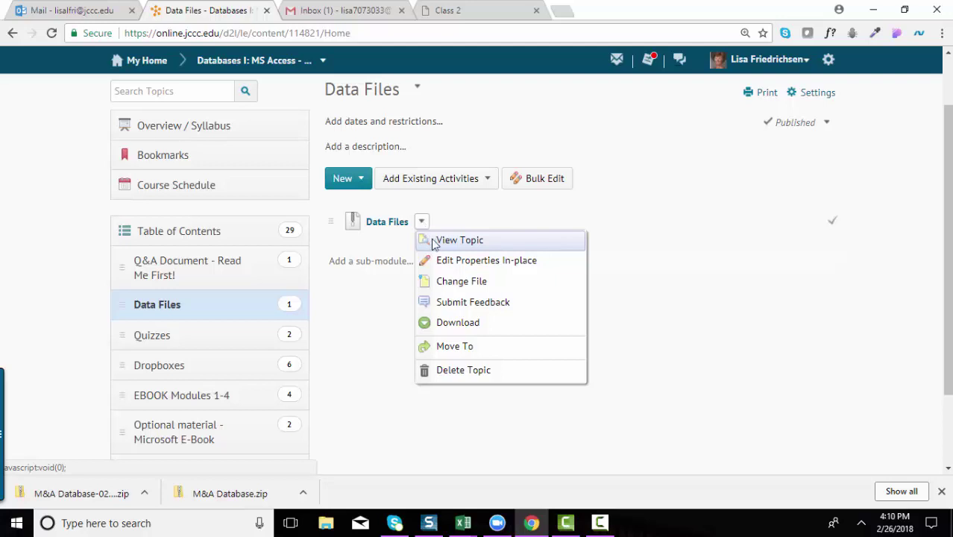
left_click(470, 324)
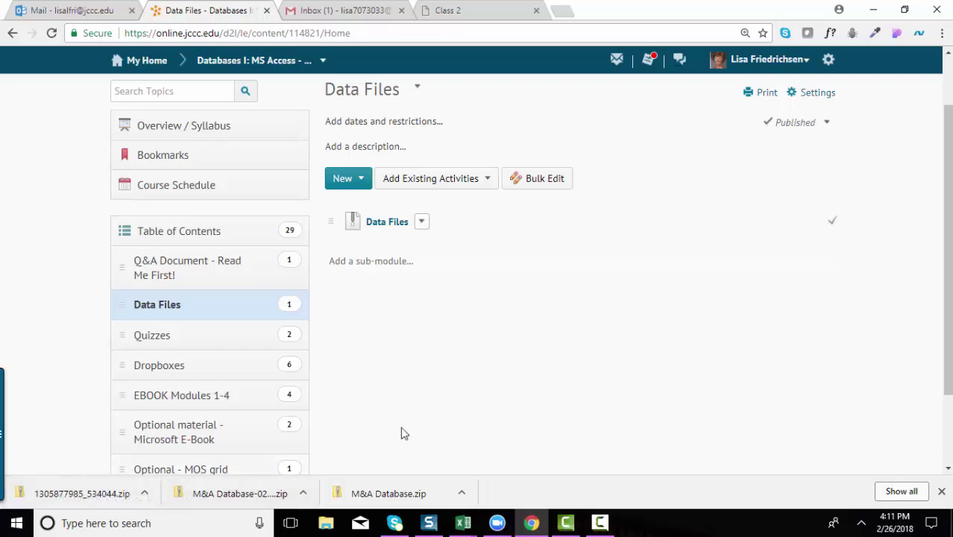
left_click(76, 500)
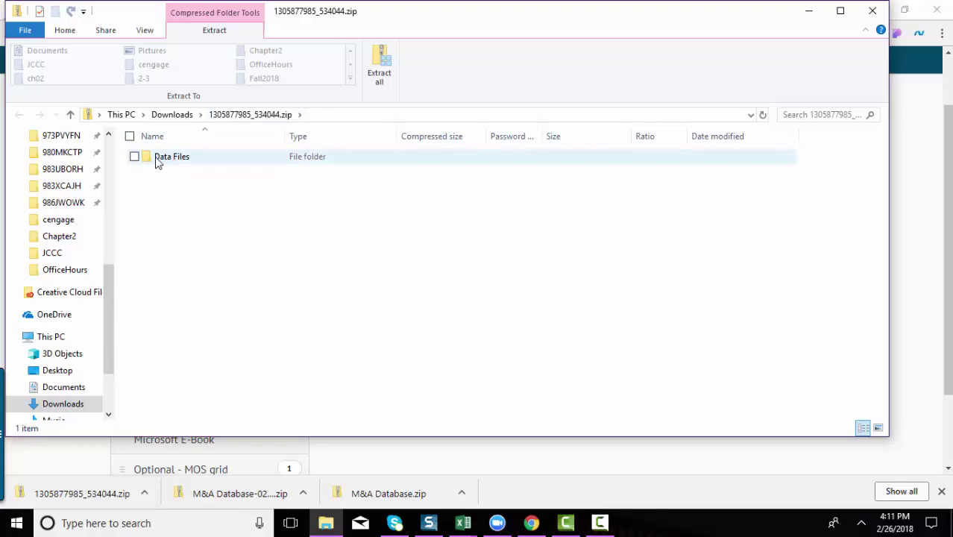
left_click(173, 116)
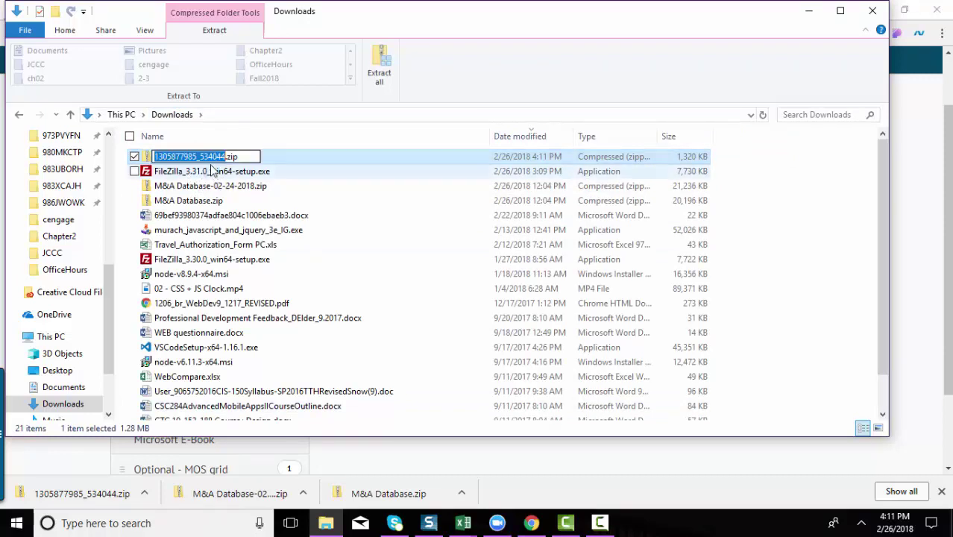
double_click(209, 162)
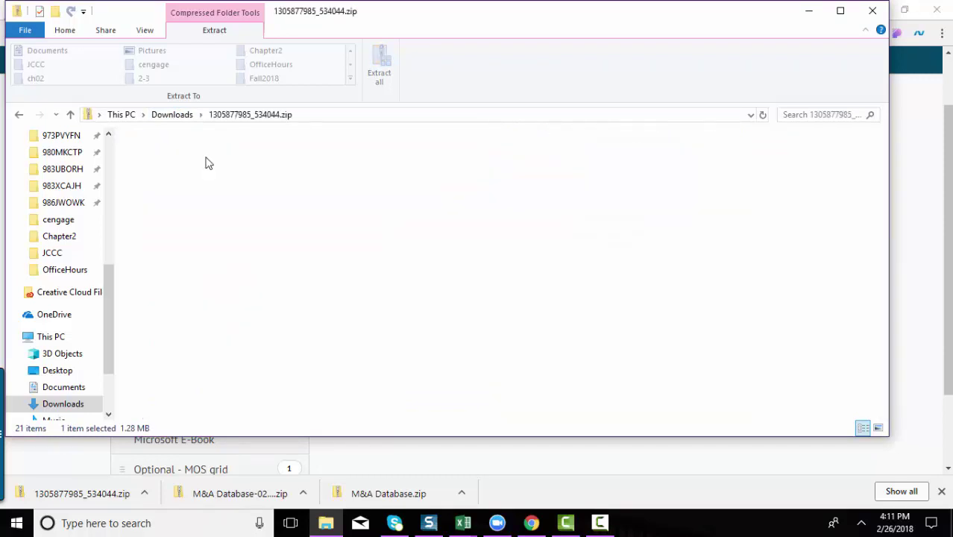
left_click(184, 163)
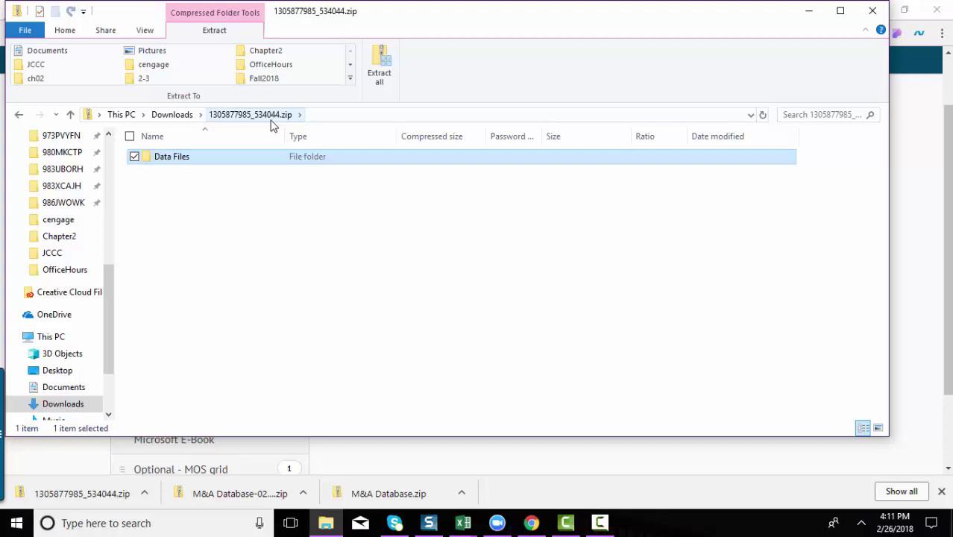
Cut the zip's Data Files folder and paste it into a new desktop folder named CPCA114.
right_click(183, 163)
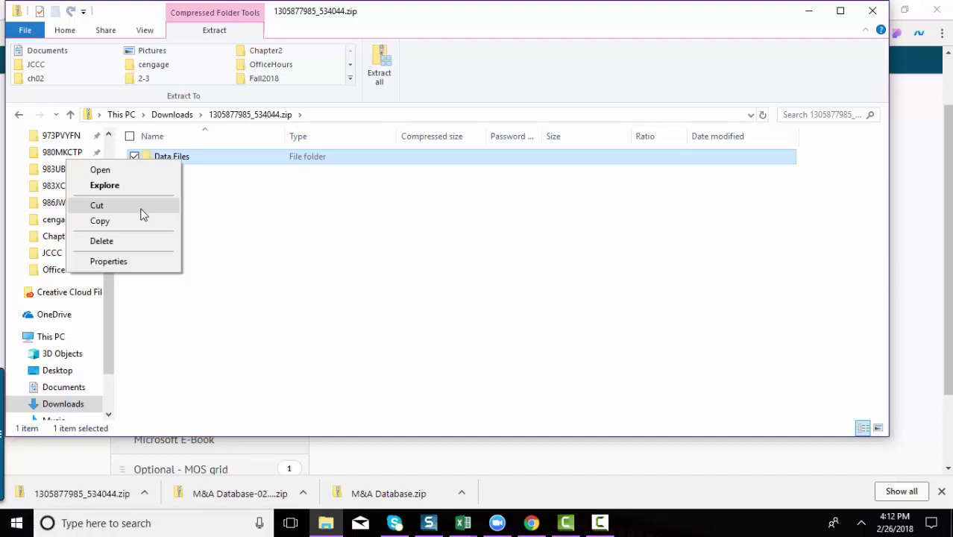
left_click(97, 205)
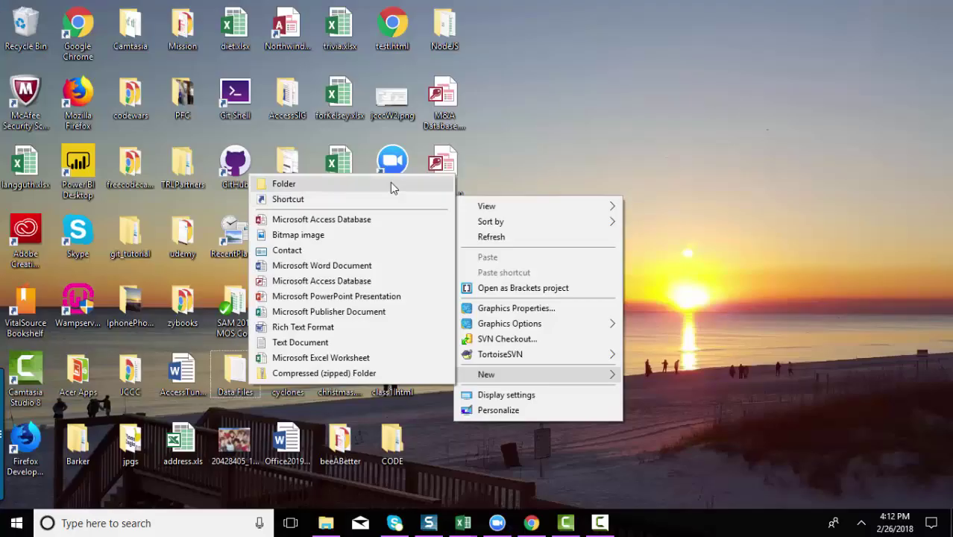
left_click(391, 184)
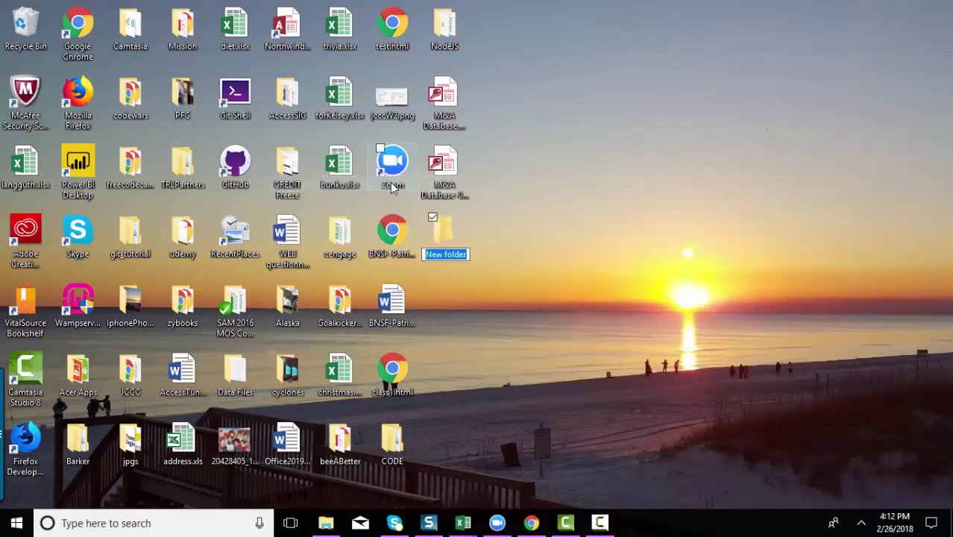
type("CPCA114")
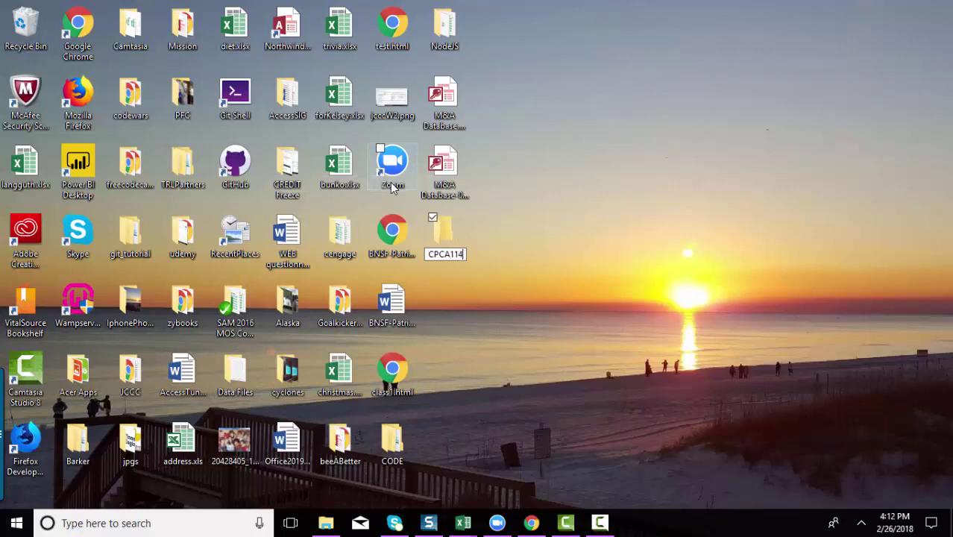
key("Return")
key("Return")
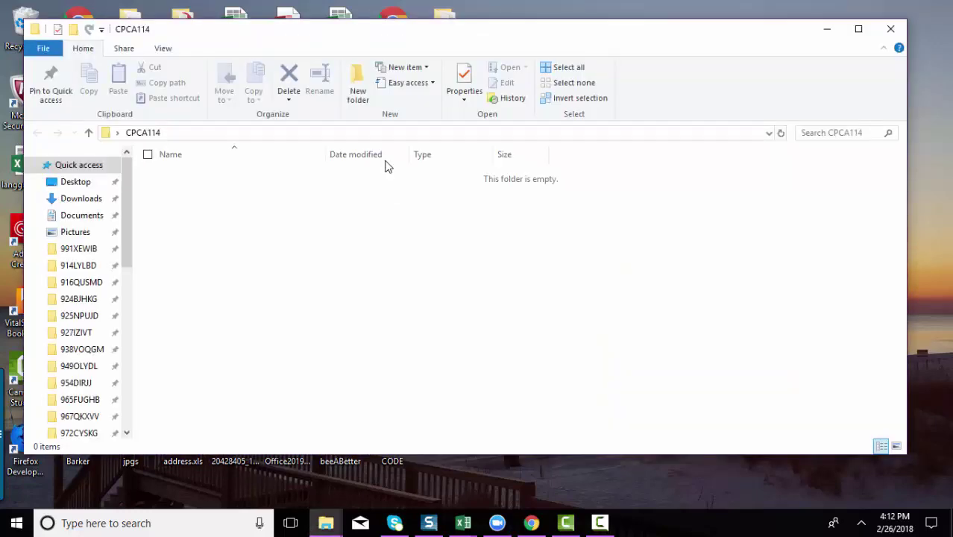
right_click(178, 236)
left_click(116, 121)
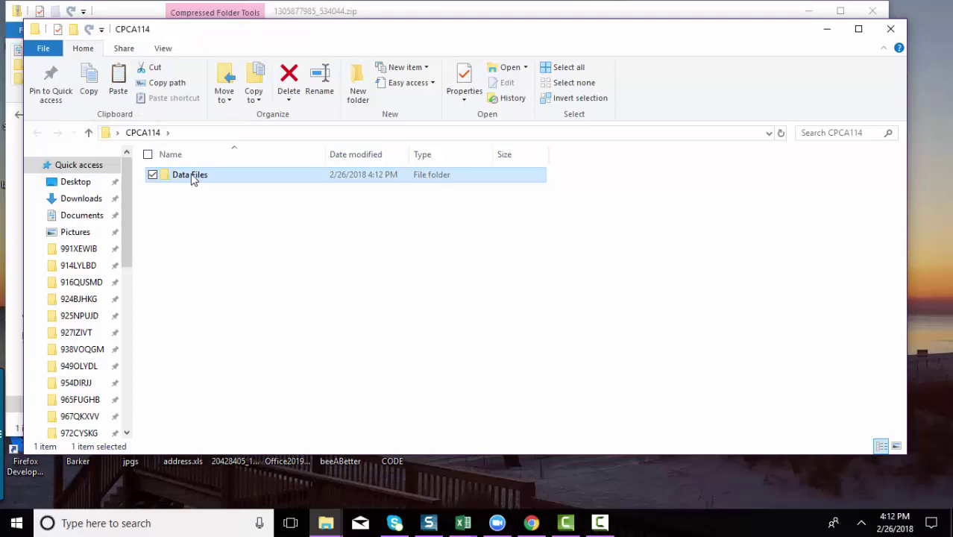
left_click(165, 138)
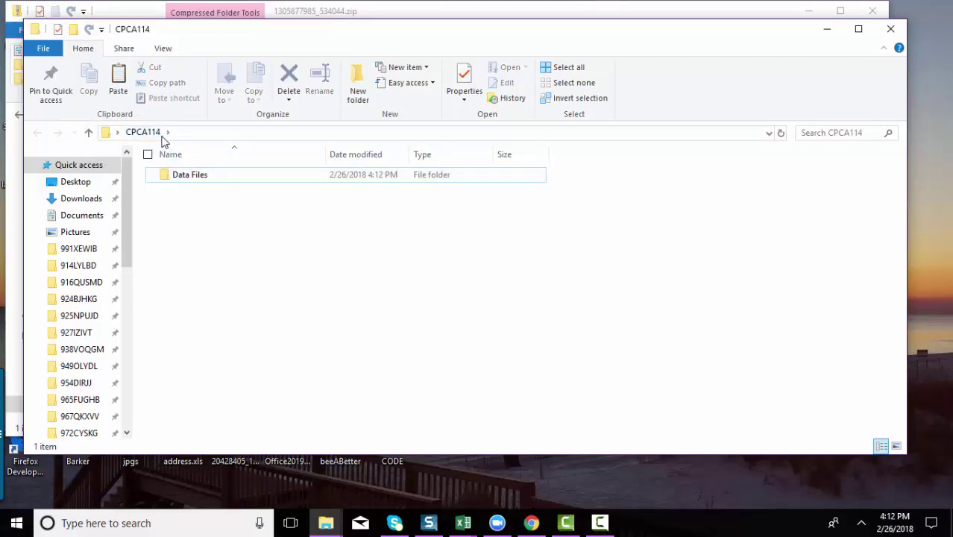
Browse from Desktop into CPCA114 > Data Files and open the Access Module 3 folder.
left_click(74, 183)
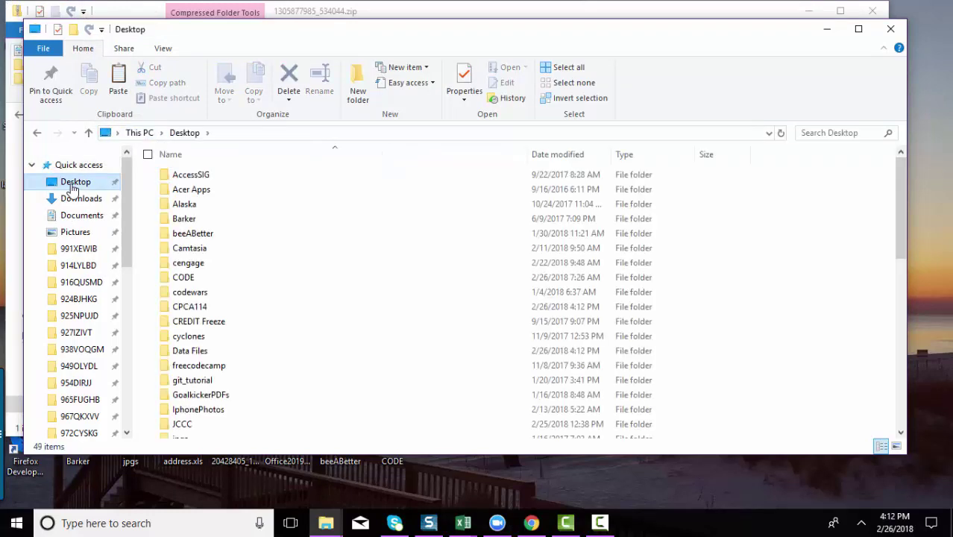
double_click(188, 306)
double_click(214, 179)
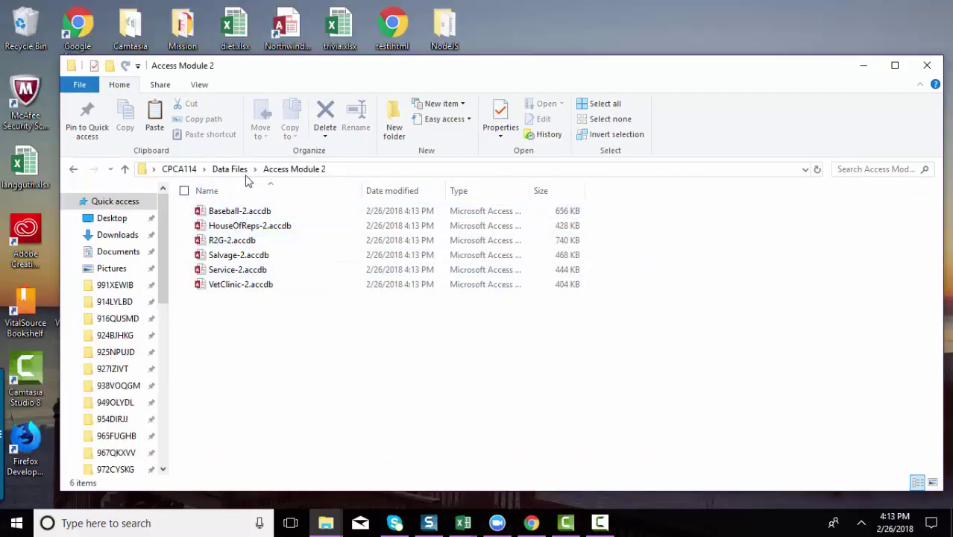
left_click(244, 176)
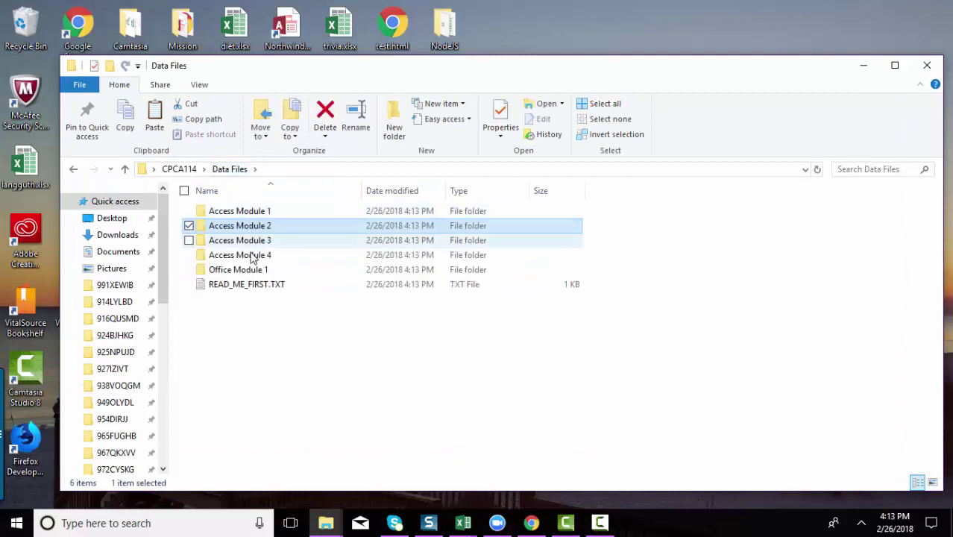
double_click(255, 241)
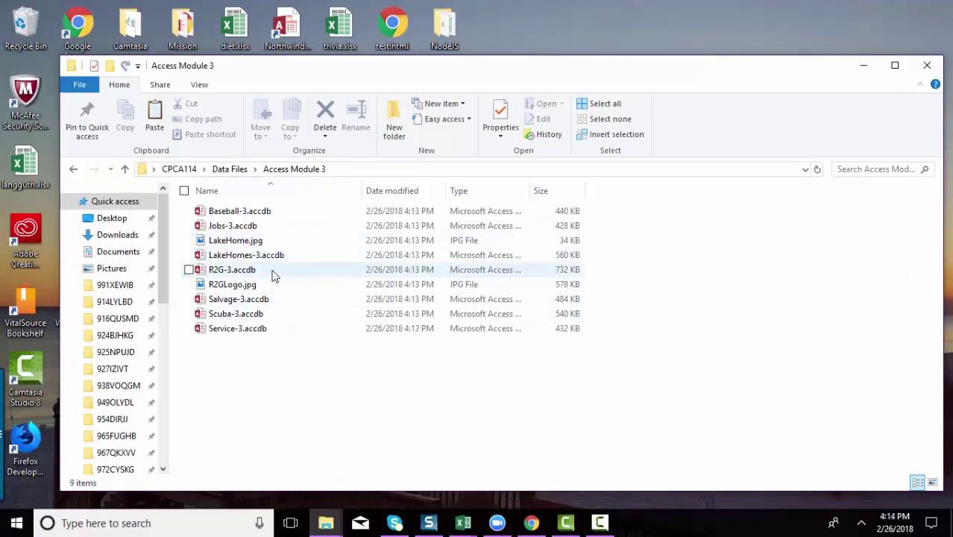
Switch to the HTML and CSS WEB-110-351 course and open Content > Data Files > Chapter 4.
left_click(532, 525)
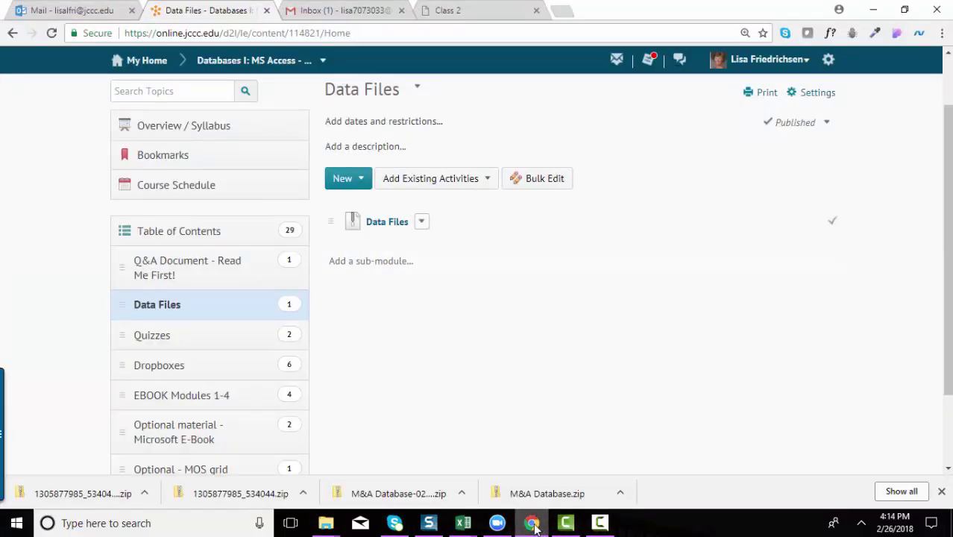
left_click(325, 60)
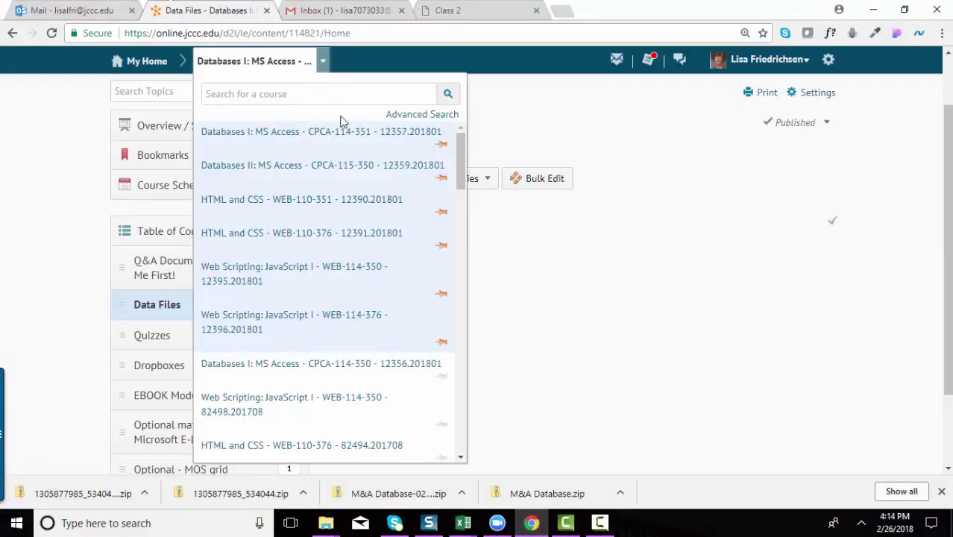
left_click(348, 206)
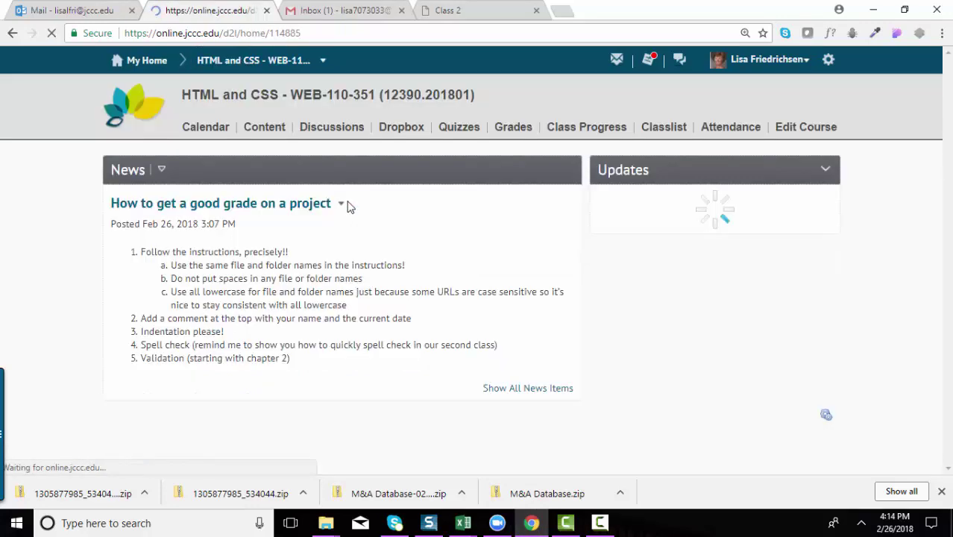
left_click(266, 128)
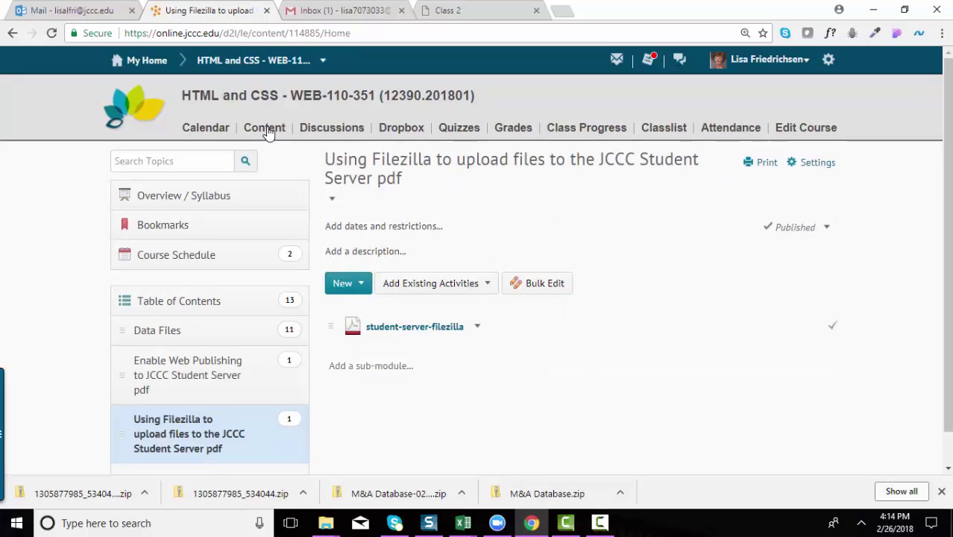
left_click(233, 334)
scroll(235, 334, "down", 2)
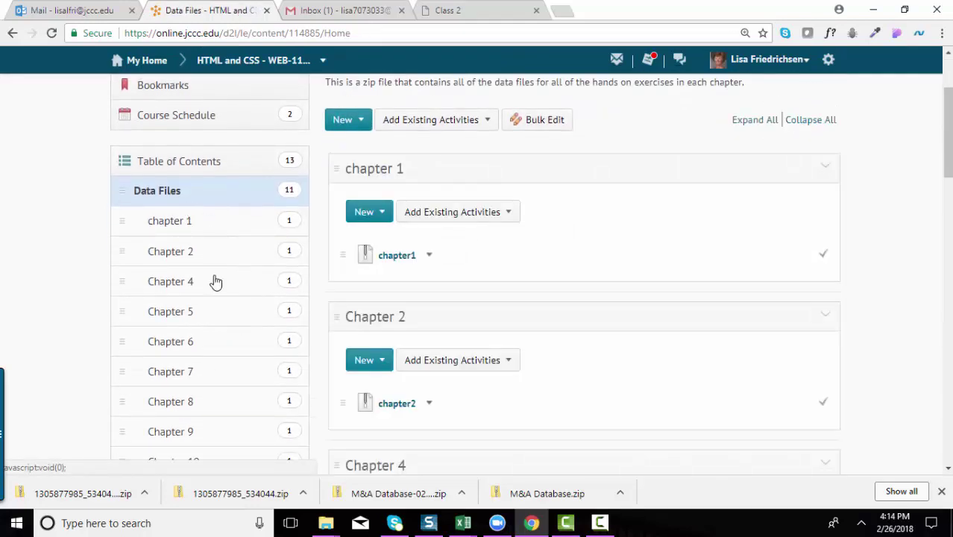
scroll(210, 403, "down", 1)
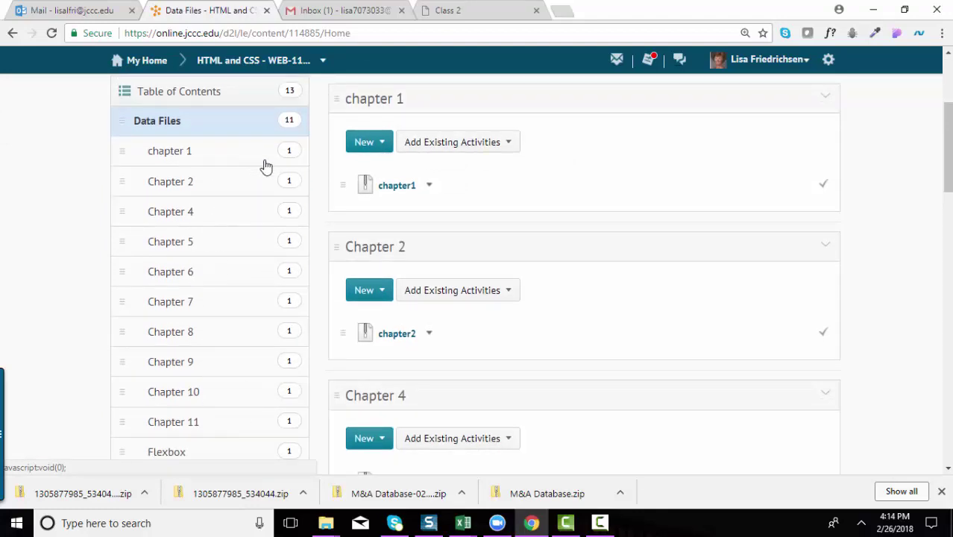
left_click(228, 216)
scroll(478, 291, "up", 2)
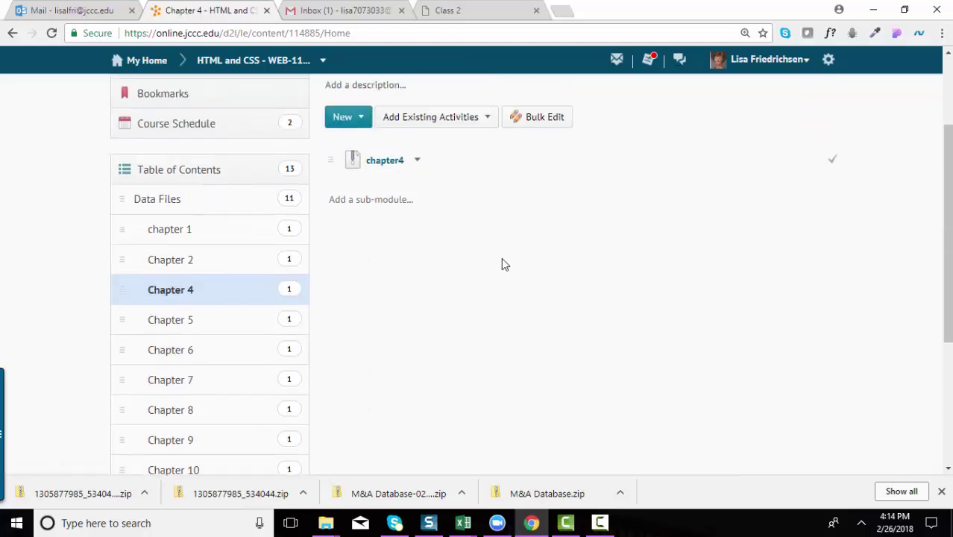
Download the chapter4 topic as chapter4.zip and return to File Explorer.
left_click(418, 223)
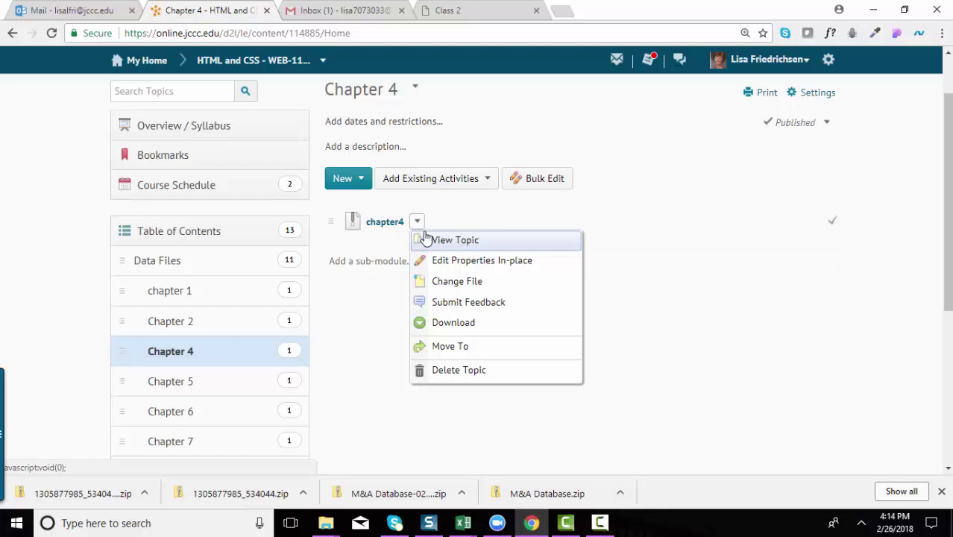
left_click(478, 323)
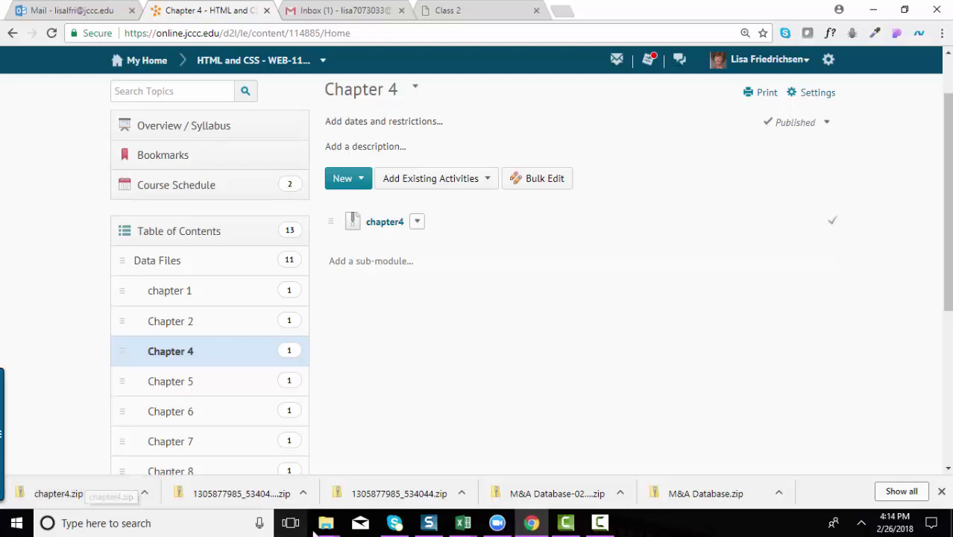
left_click(330, 526)
Open chapter4.zip in Downloads and select the chapter4 folder inside it.
left_click(137, 462)
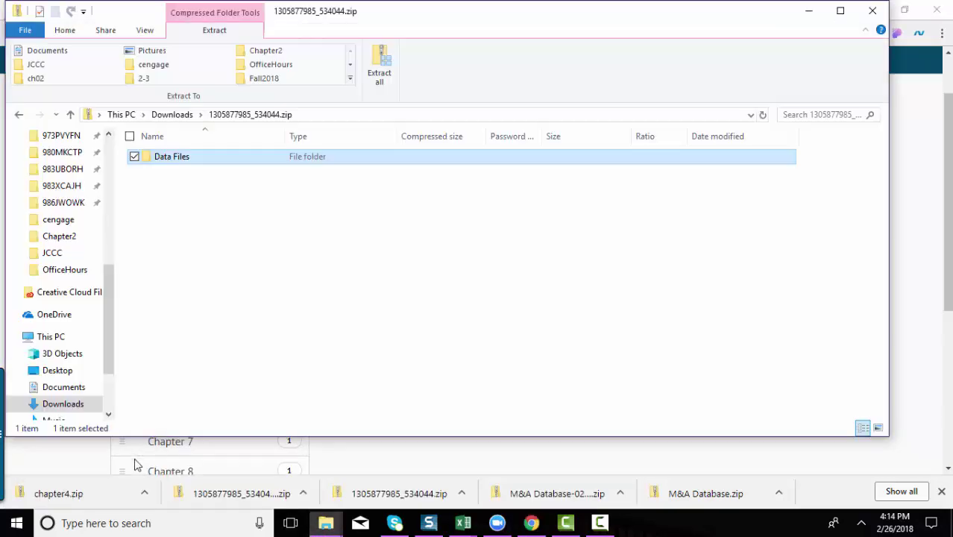
left_click(64, 402)
left_click(63, 183)
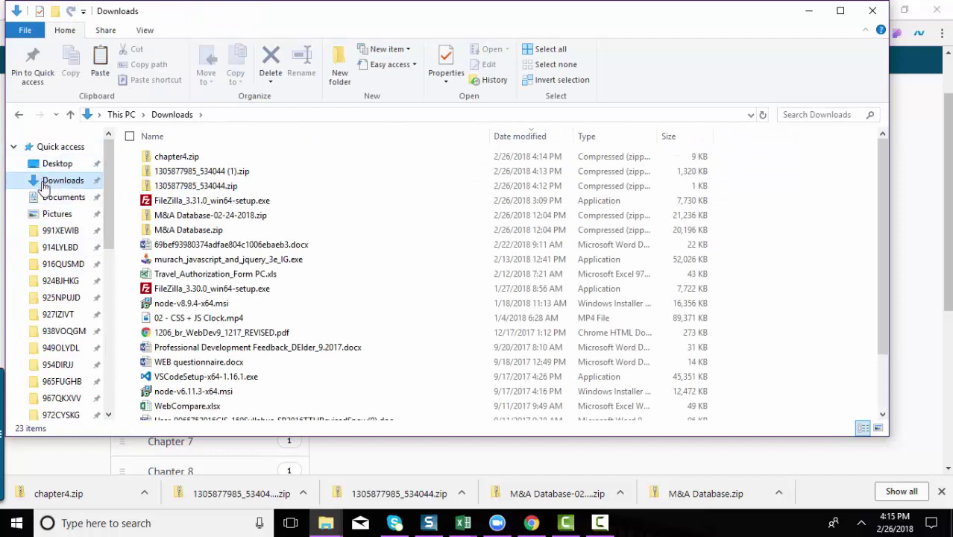
left_click(192, 161)
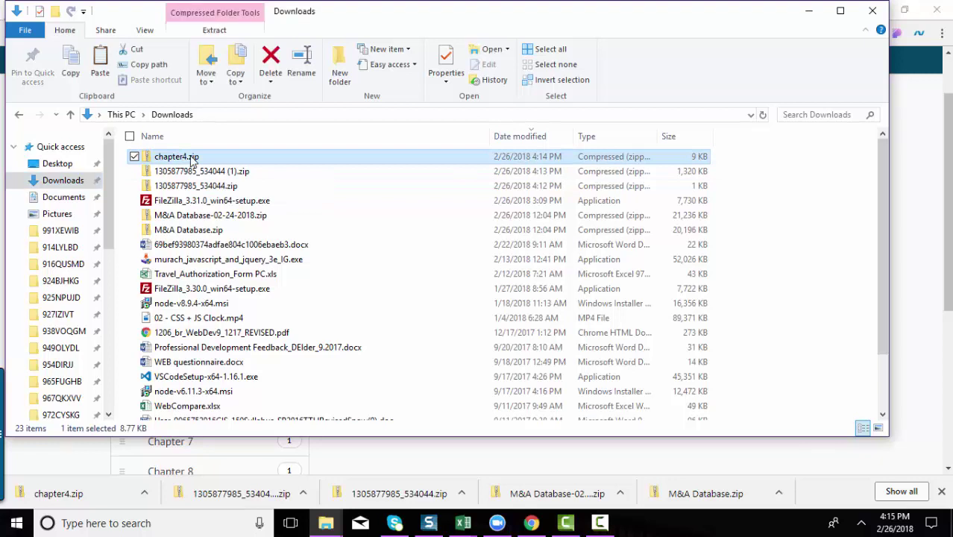
double_click(192, 161)
left_click(185, 160)
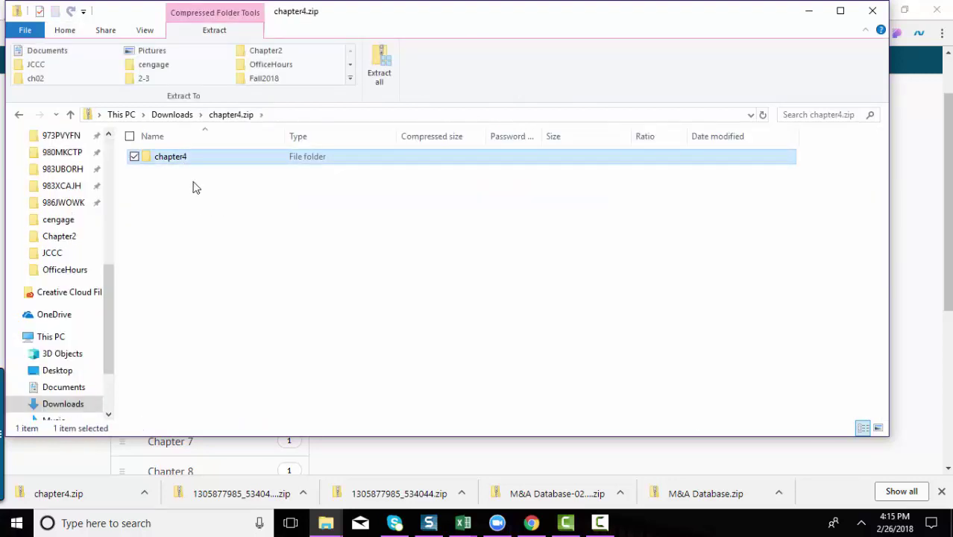
left_click(916, 520)
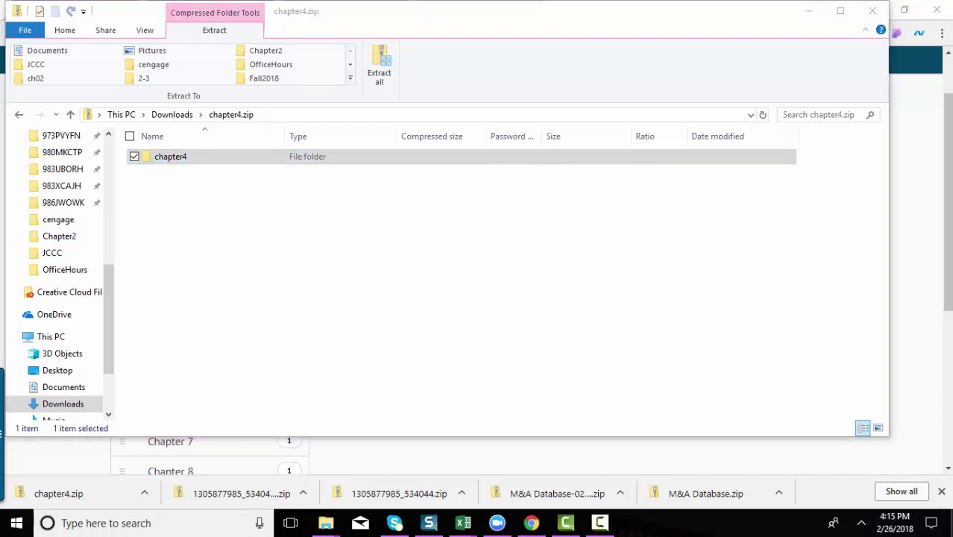
Make a new desktop folder named WEB110 and open the chapter4 folder within it.
left_click(951, 522)
right_click(570, 333)
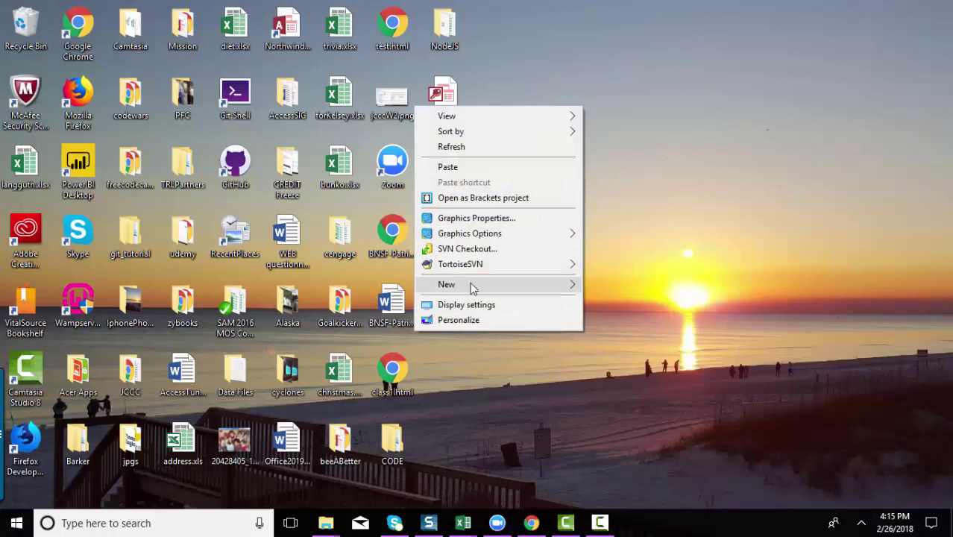
mouse_move(470, 284)
left_click(328, 284)
type("WEB")
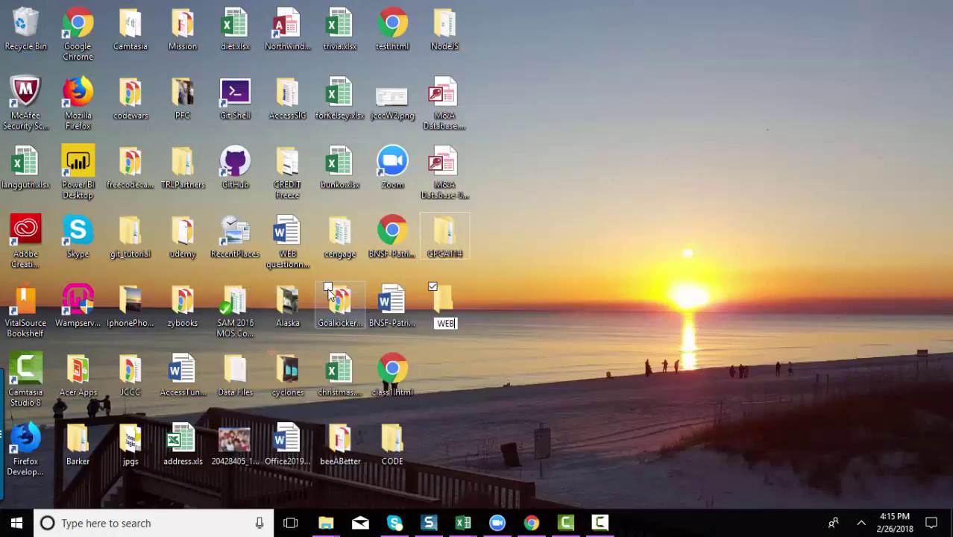
type("110")
key("Return")
key("Return")
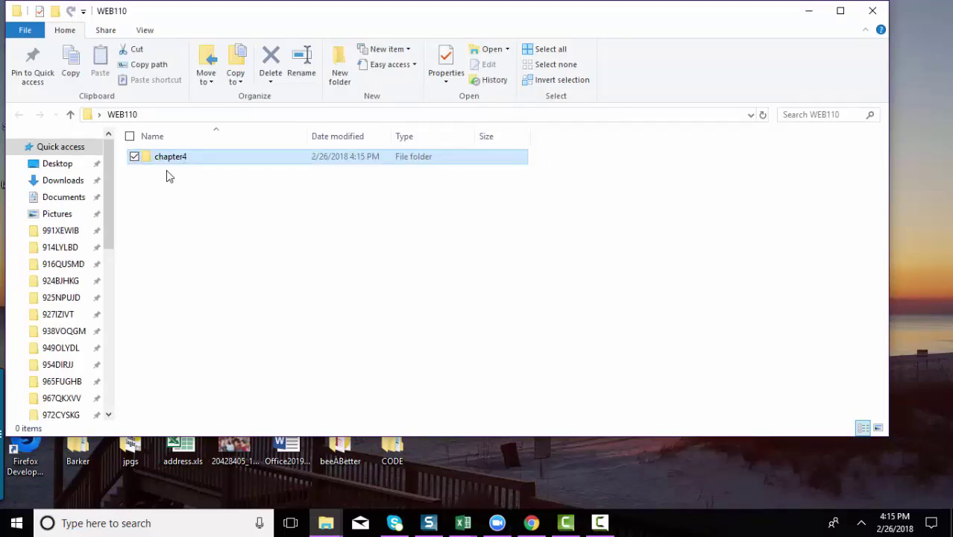
double_click(182, 163)
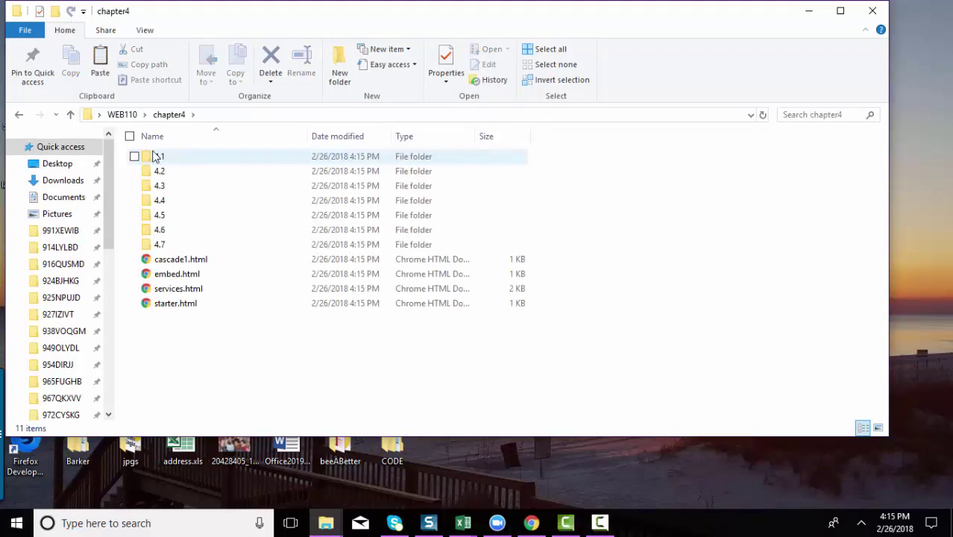